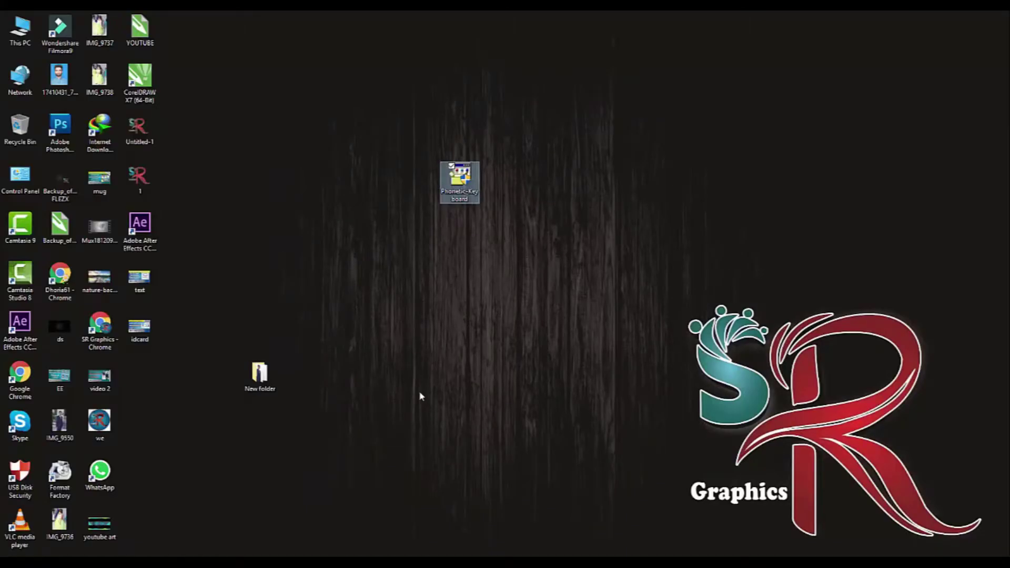
Open Control Panel from the desktop to show All Control Panel Items as large icons
{"action": "double_click", "coordinate": [16, 192]}
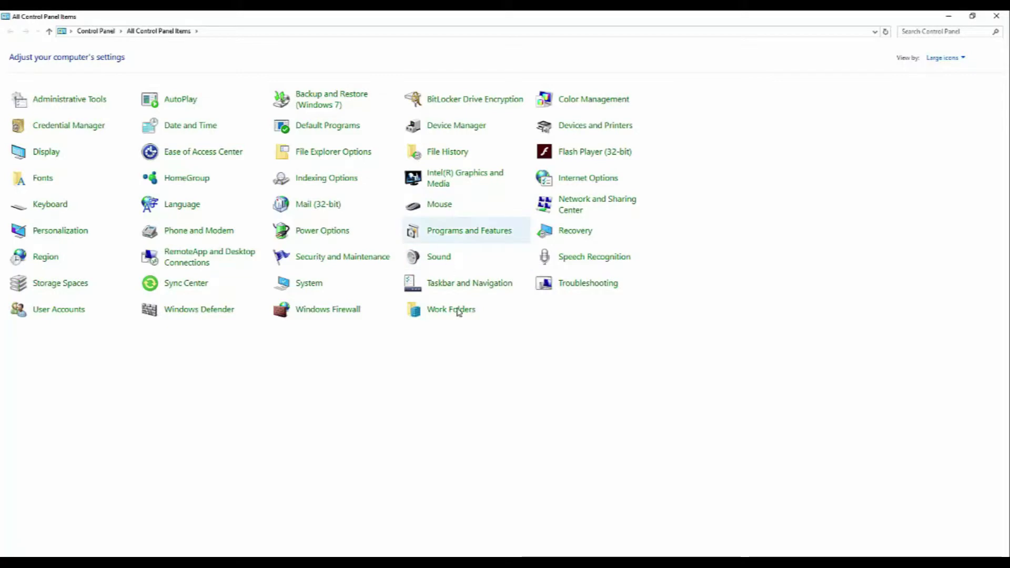
Remove Urdu from the Language list, leaving only English (United States), and start adding a language
{"action": "left_click", "coordinate": [192, 212]}
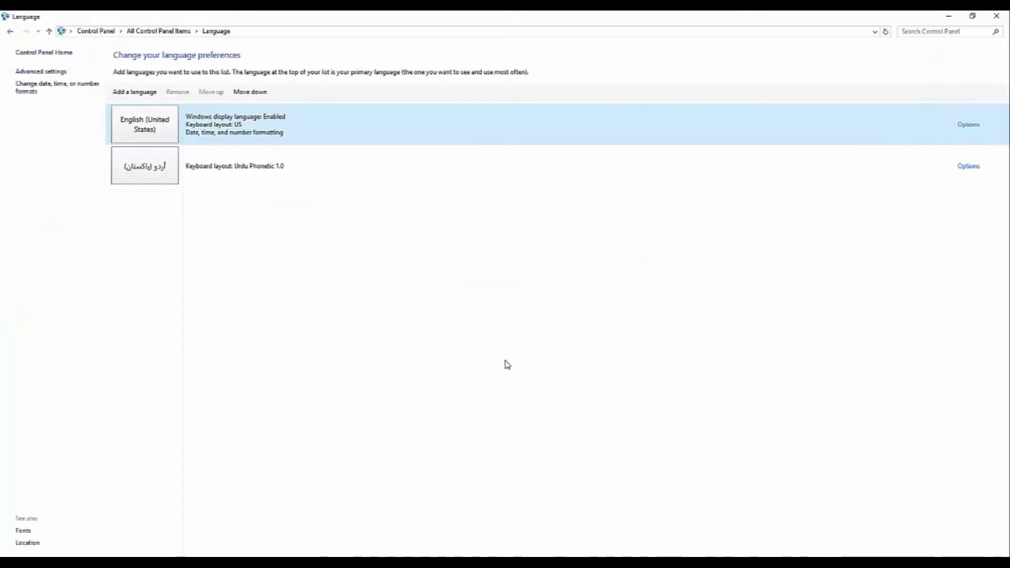
{"action": "left_click", "coordinate": [170, 183]}
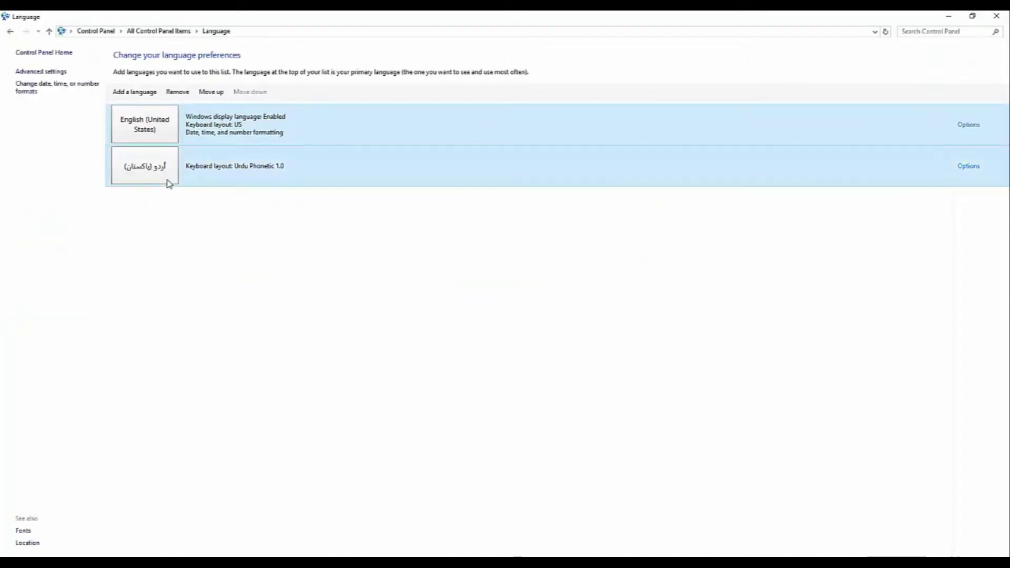
{"action": "left_click", "coordinate": [172, 93]}
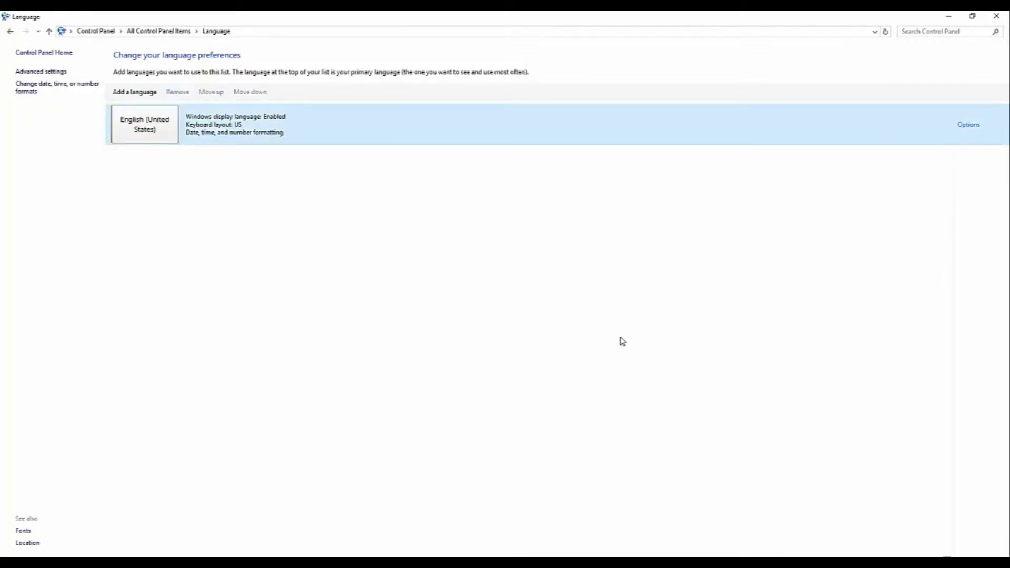
{"action": "left_click", "coordinate": [135, 98]}
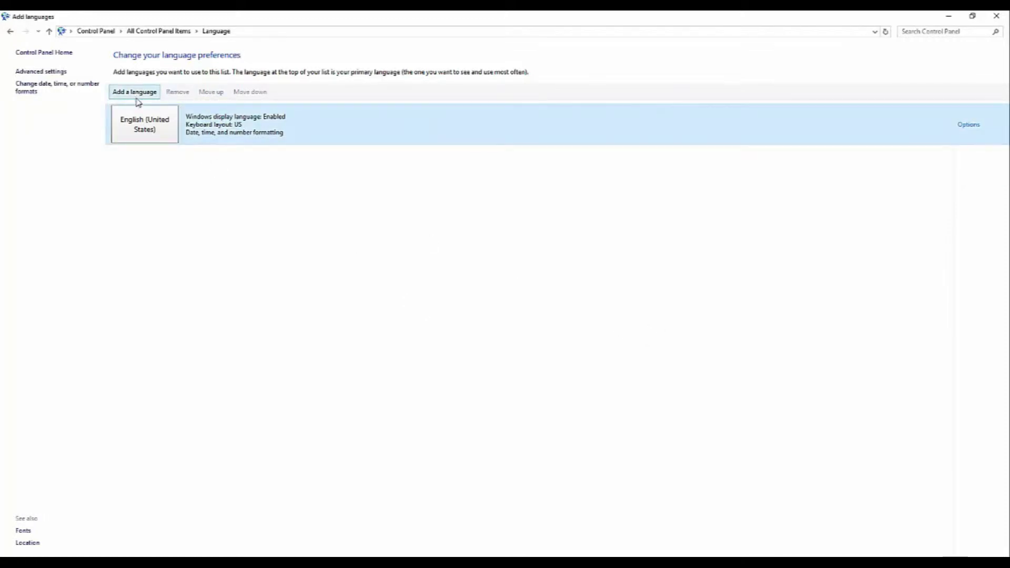
Add the Urdu (Pakistan) language variant back to the language list
{"action": "scroll", "coordinate": [520, 410], "scroll_direction": "down", "scroll_amount": 3}
{"action": "scroll", "coordinate": [523, 410], "scroll_direction": "down", "scroll_amount": 4}
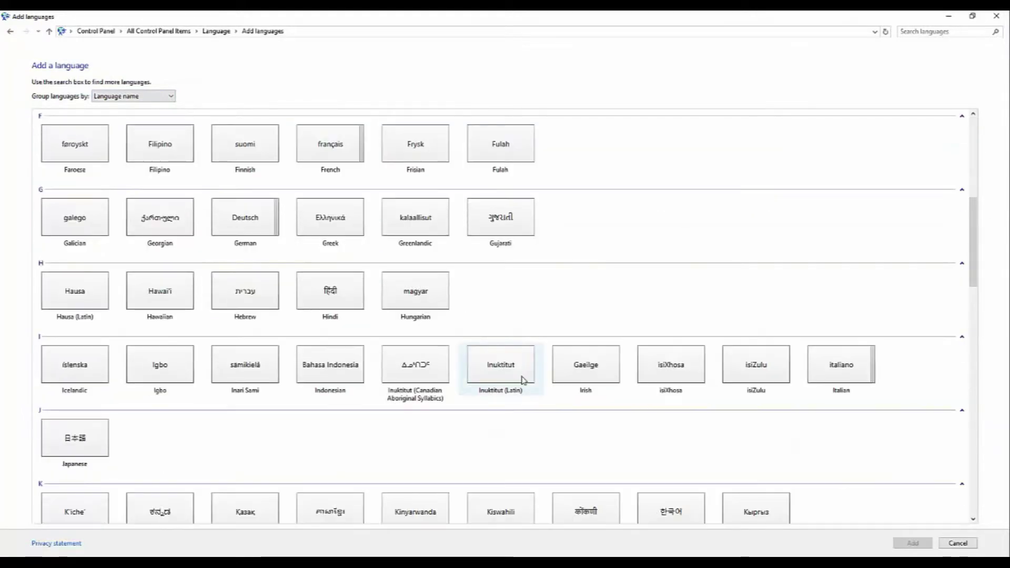
{"action": "scroll", "coordinate": [523, 377], "scroll_direction": "down", "scroll_amount": 7}
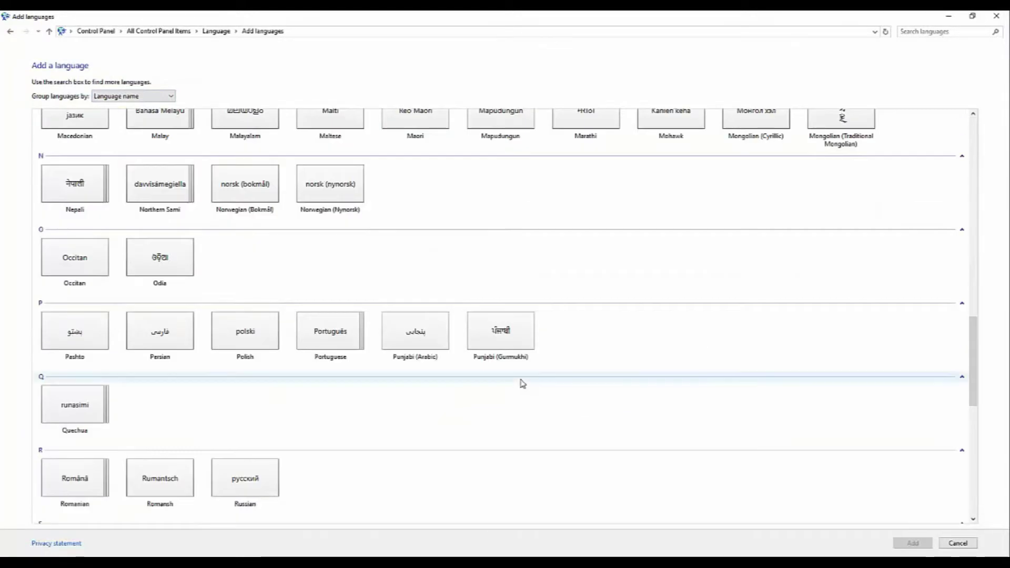
{"action": "scroll", "coordinate": [323, 396], "scroll_direction": "down", "scroll_amount": 4}
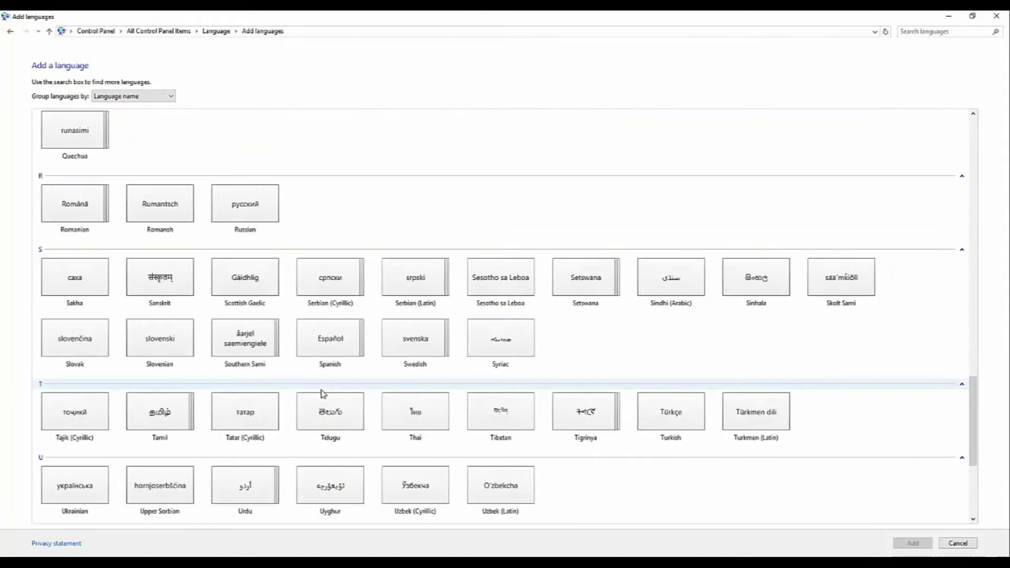
{"action": "scroll", "coordinate": [323, 394], "scroll_direction": "down", "scroll_amount": 3}
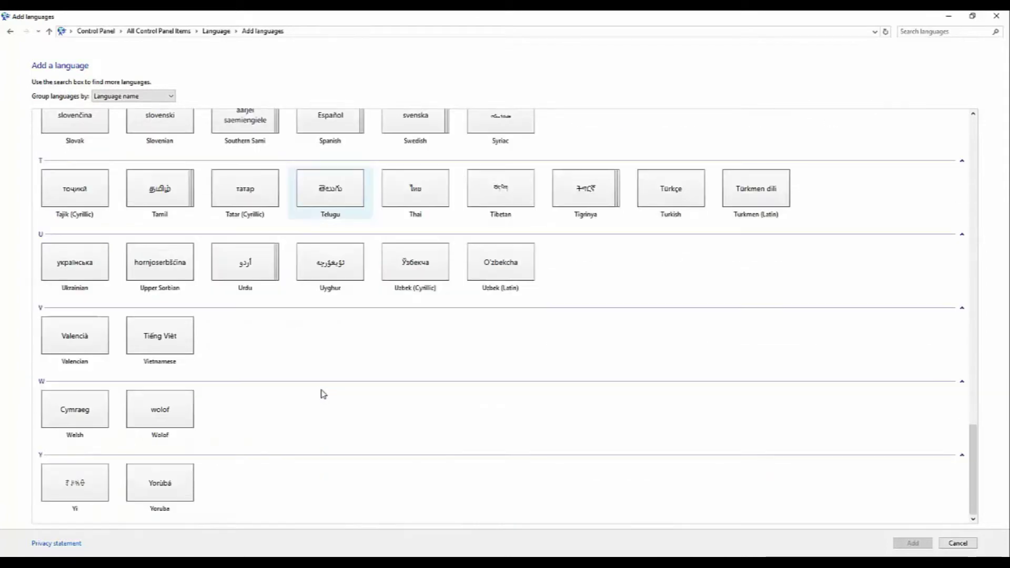
{"action": "left_click", "coordinate": [248, 270]}
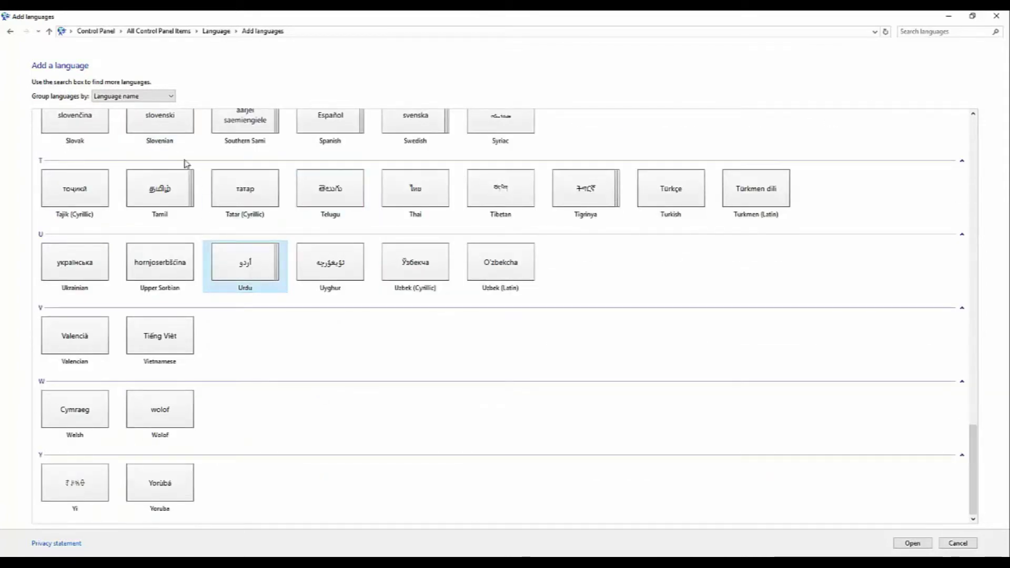
{"action": "left_click", "coordinate": [910, 542]}
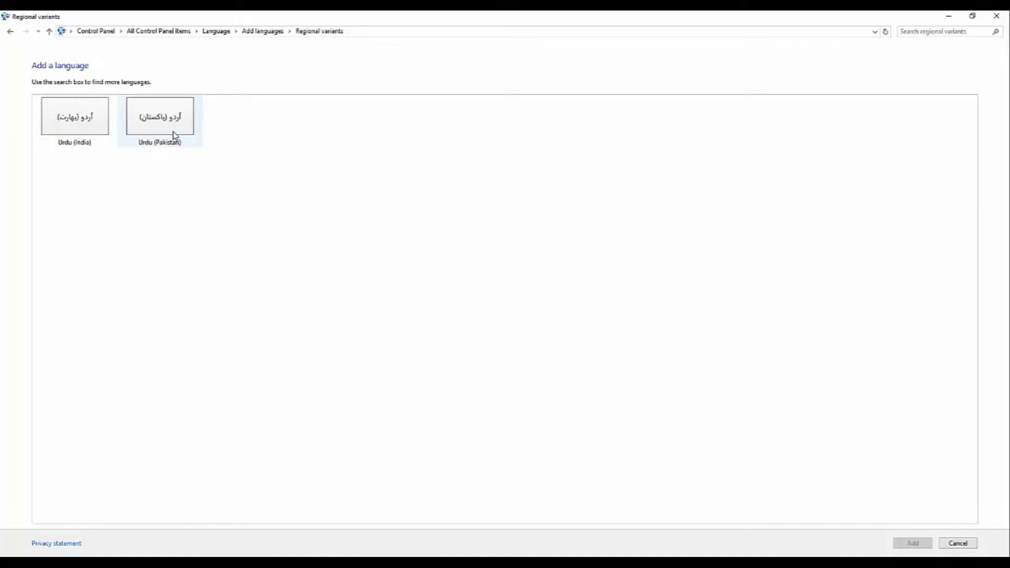
{"action": "left_click", "coordinate": [161, 142]}
{"action": "left_click", "coordinate": [913, 543]}
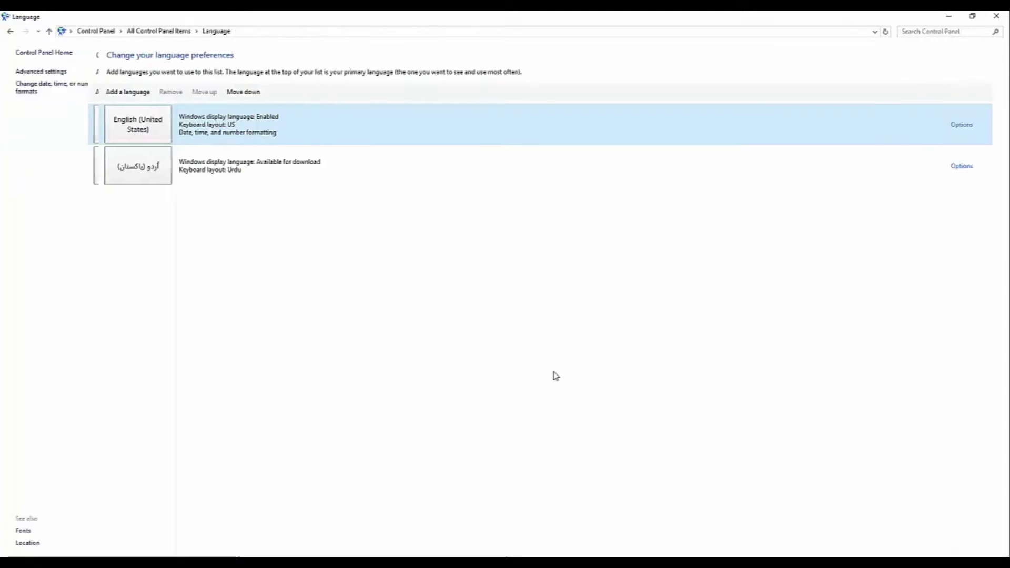
Check the new Urdu entry, then close Control Panel to return to the desktop
{"action": "left_click", "coordinate": [147, 182]}
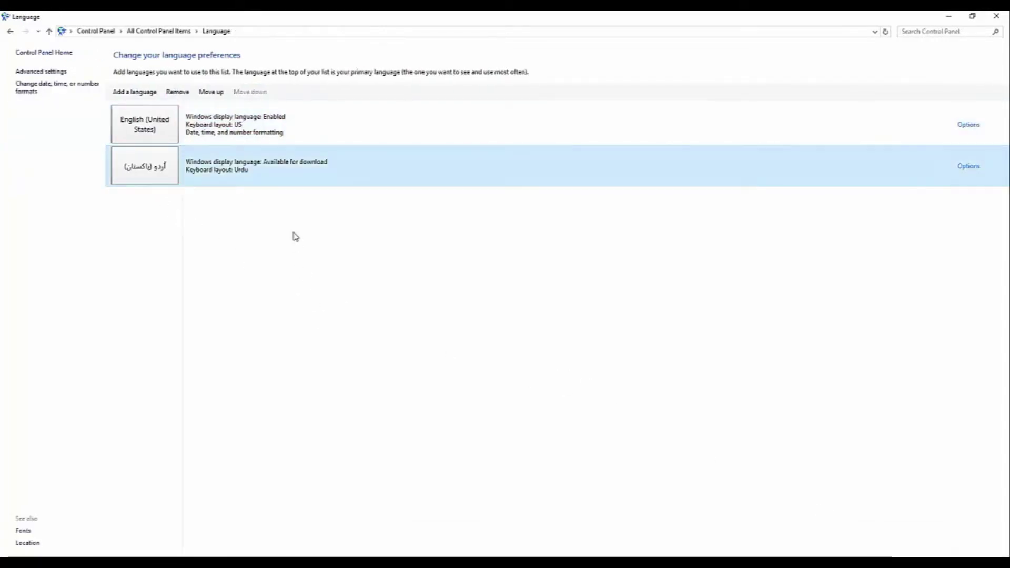
{"action": "left_click", "coordinate": [345, 231]}
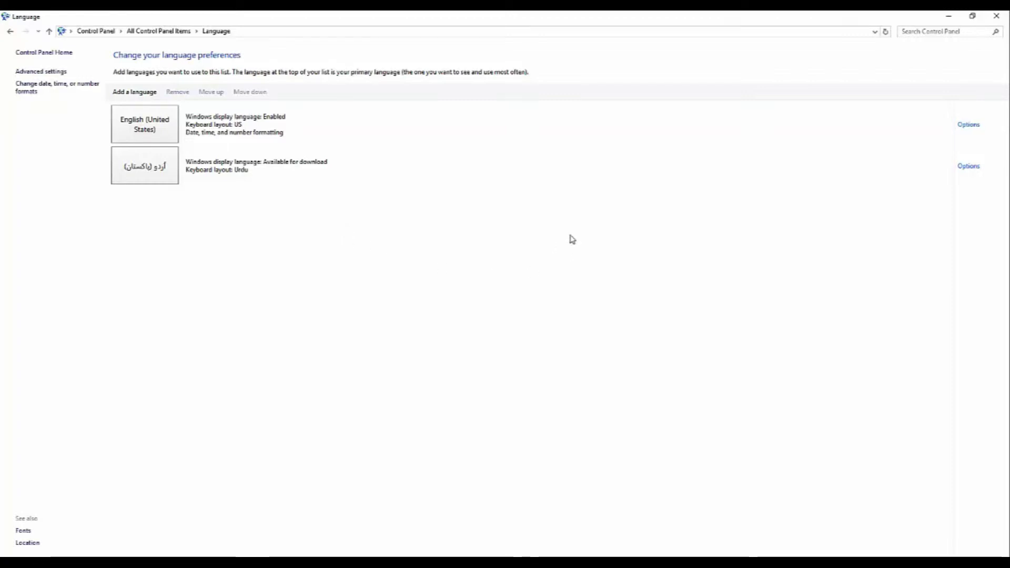
{"action": "left_click", "coordinate": [997, 20]}
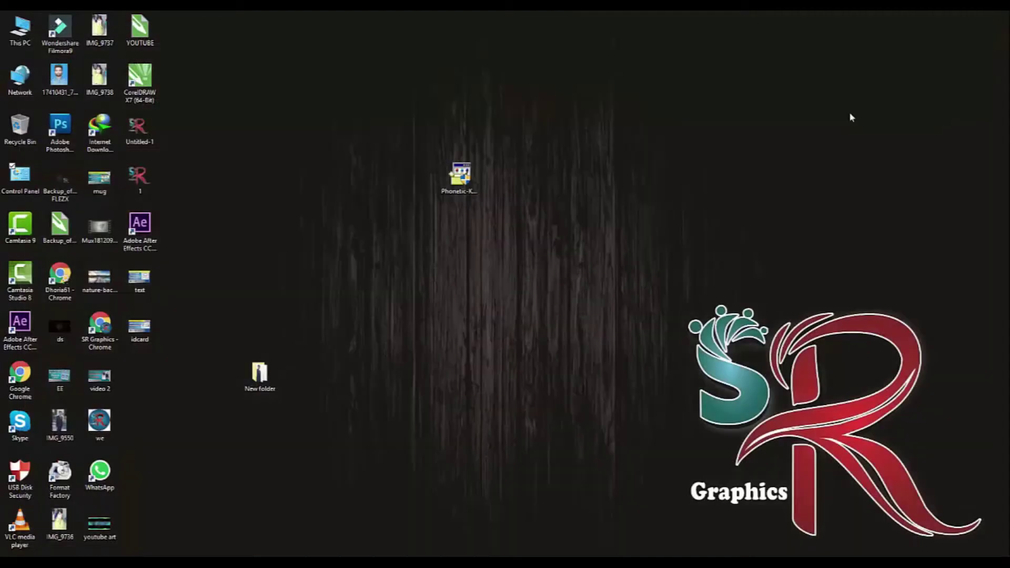
Run the Phonetic-Keyboard installer's Repair option until it reports successful installation, then close it
{"action": "left_click", "coordinate": [460, 179]}
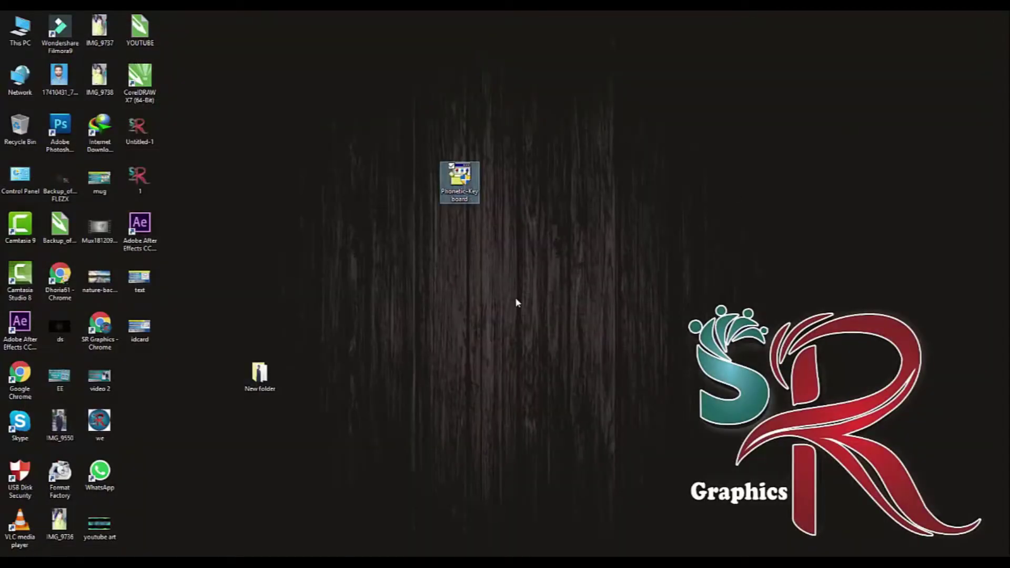
{"action": "double_click", "coordinate": [465, 196]}
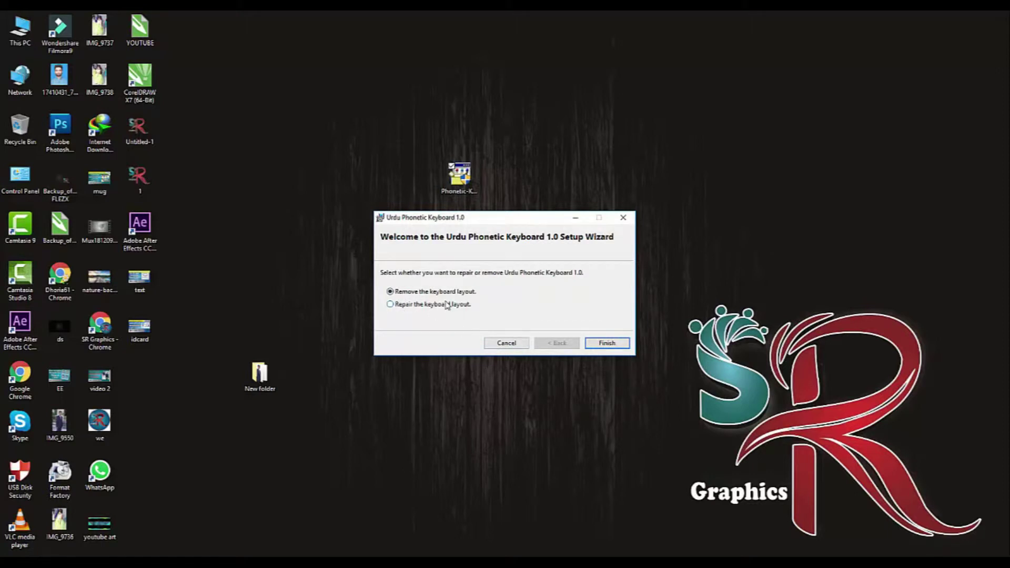
{"action": "left_click", "coordinate": [390, 305]}
{"action": "left_click", "coordinate": [606, 344]}
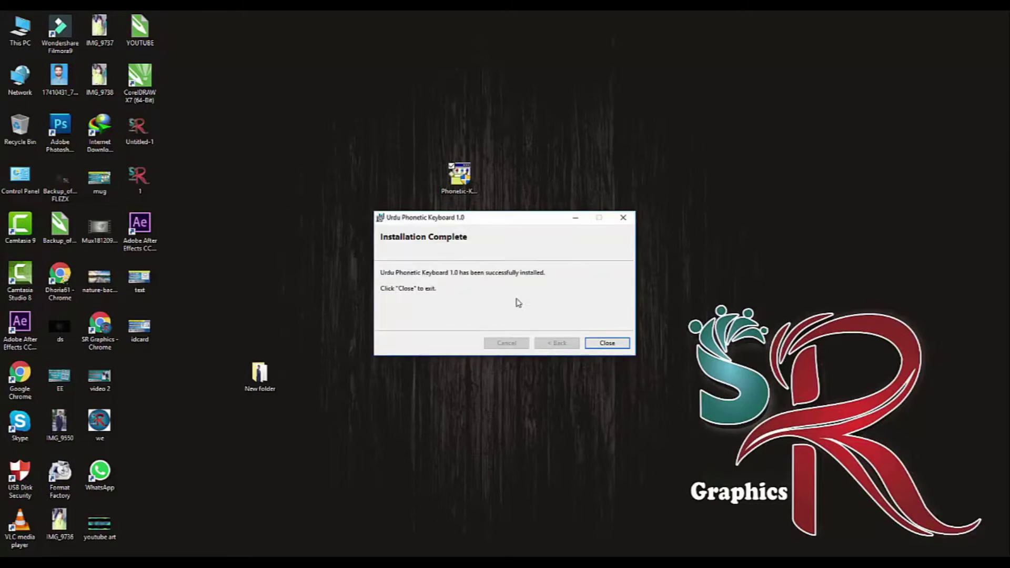
{"action": "left_click", "coordinate": [609, 344]}
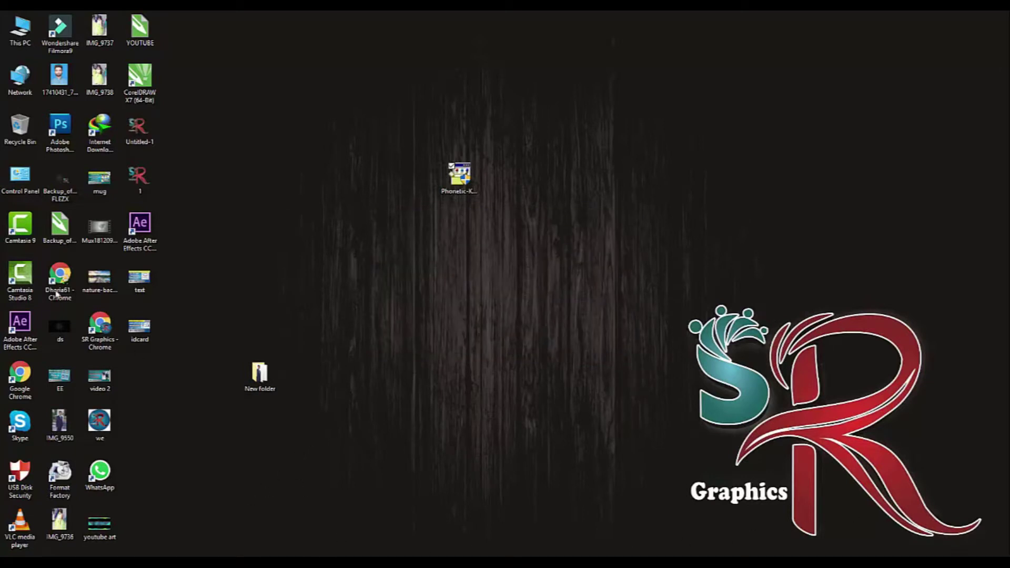
Reopen Control Panel's Language page and the options for Urdu (Pakistan)
{"action": "double_click", "coordinate": [21, 183]}
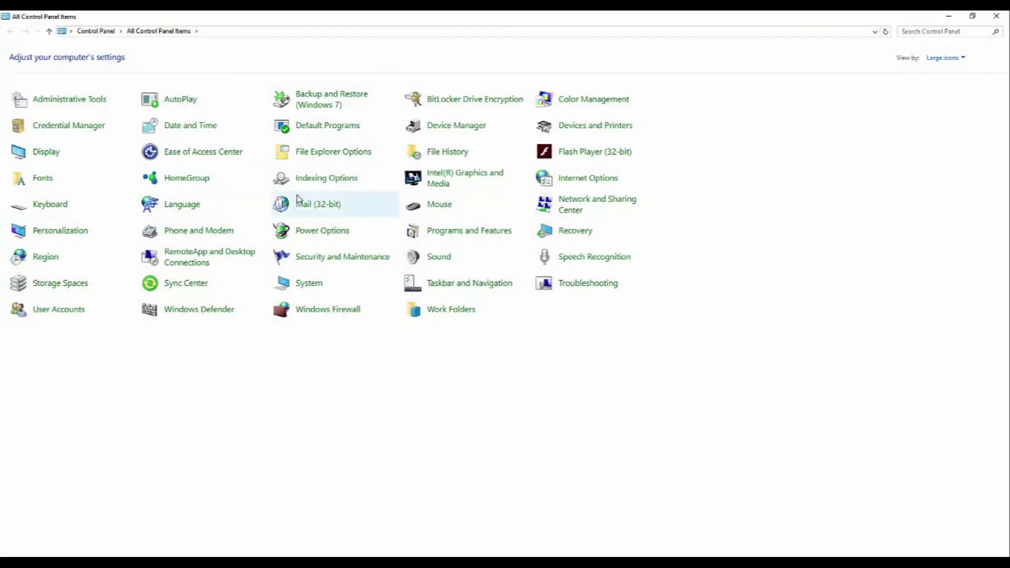
{"action": "left_click", "coordinate": [190, 212]}
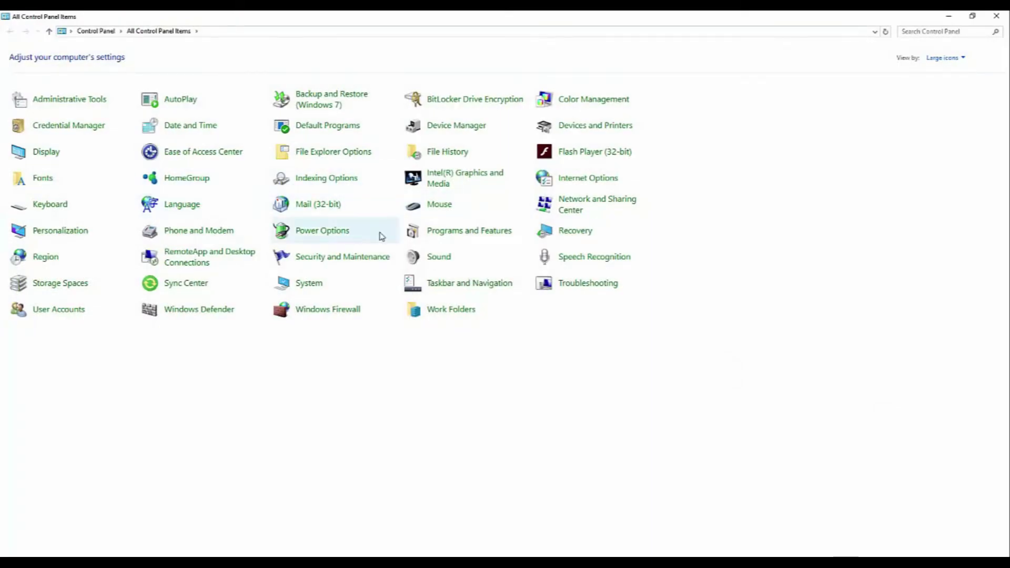
{"action": "left_click", "coordinate": [213, 177]}
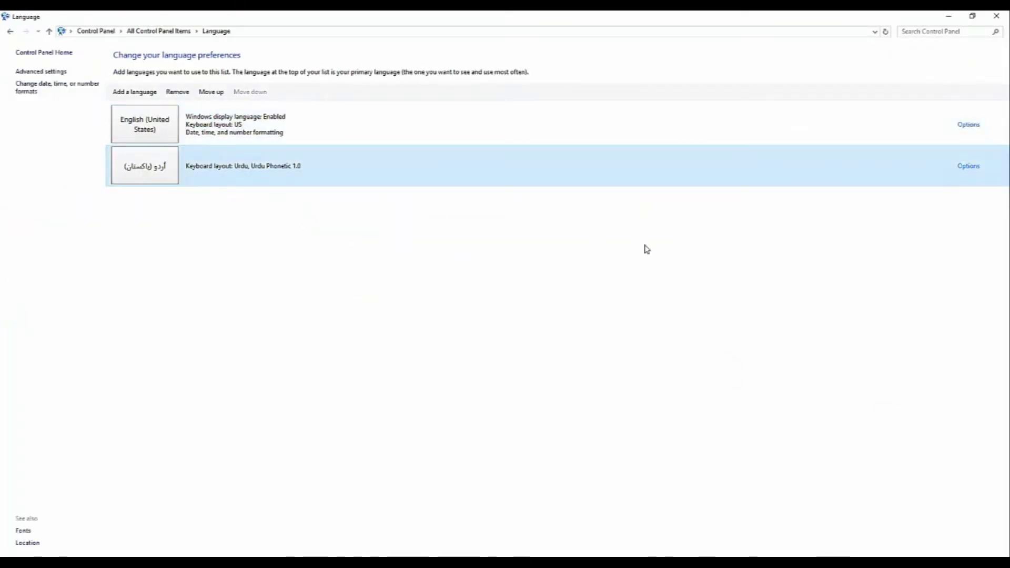
{"action": "left_click", "coordinate": [969, 166]}
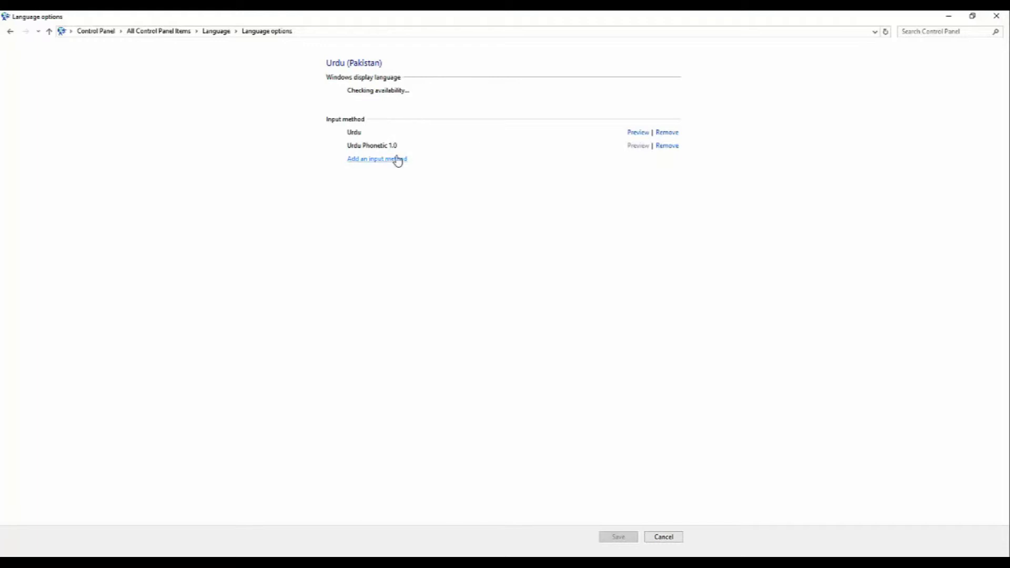
Remove the plain Urdu input method, keeping only Urdu Phonetic 1.0, and save
{"action": "left_click", "coordinate": [638, 132]}
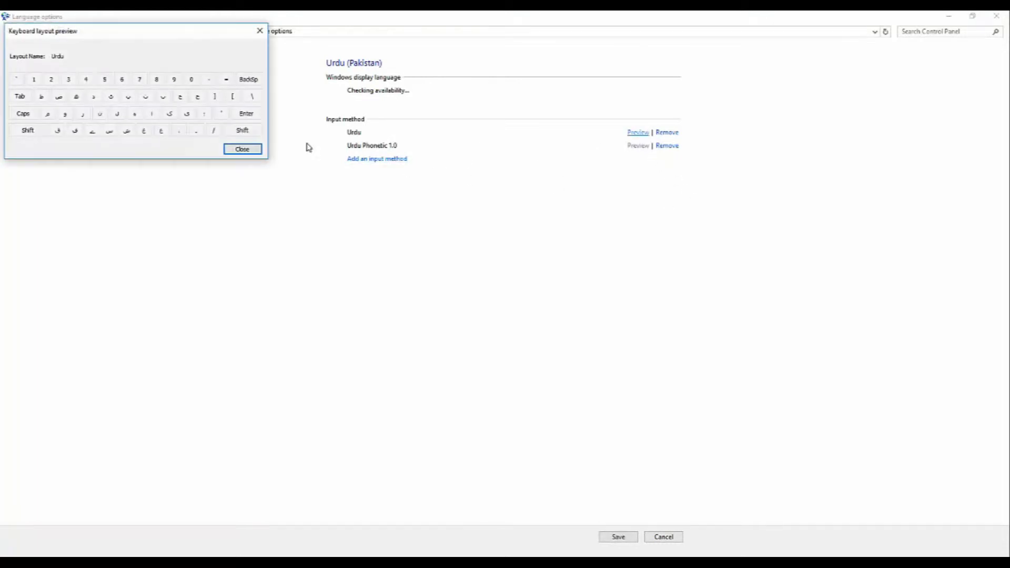
{"action": "left_click", "coordinate": [239, 147]}
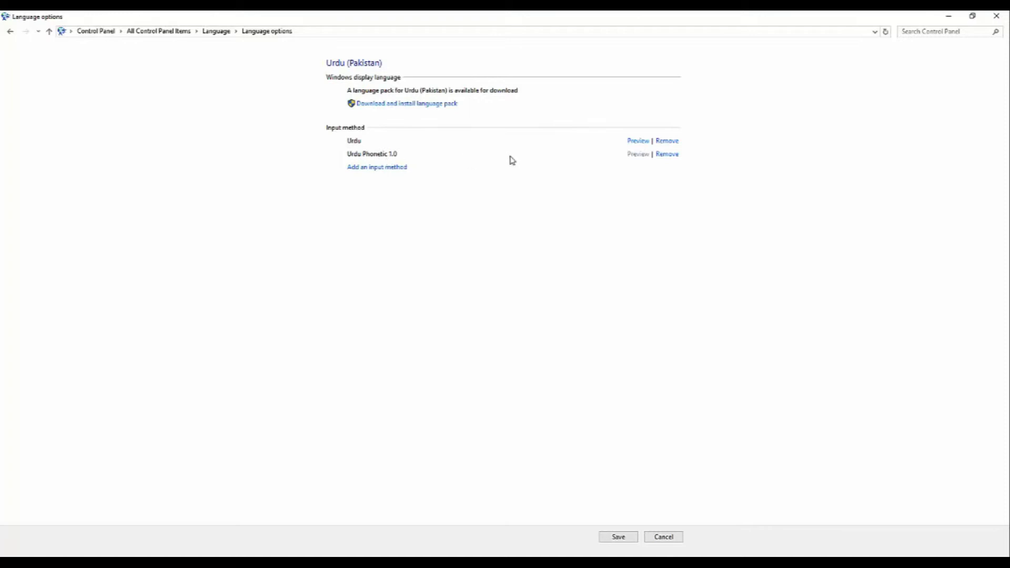
{"action": "left_click", "coordinate": [668, 141]}
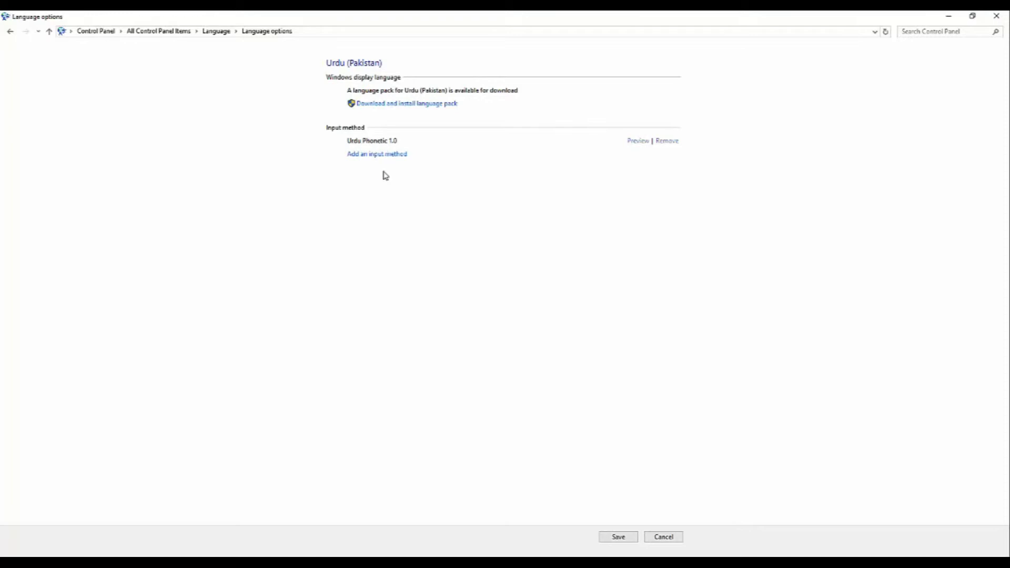
{"action": "left_click", "coordinate": [618, 538]}
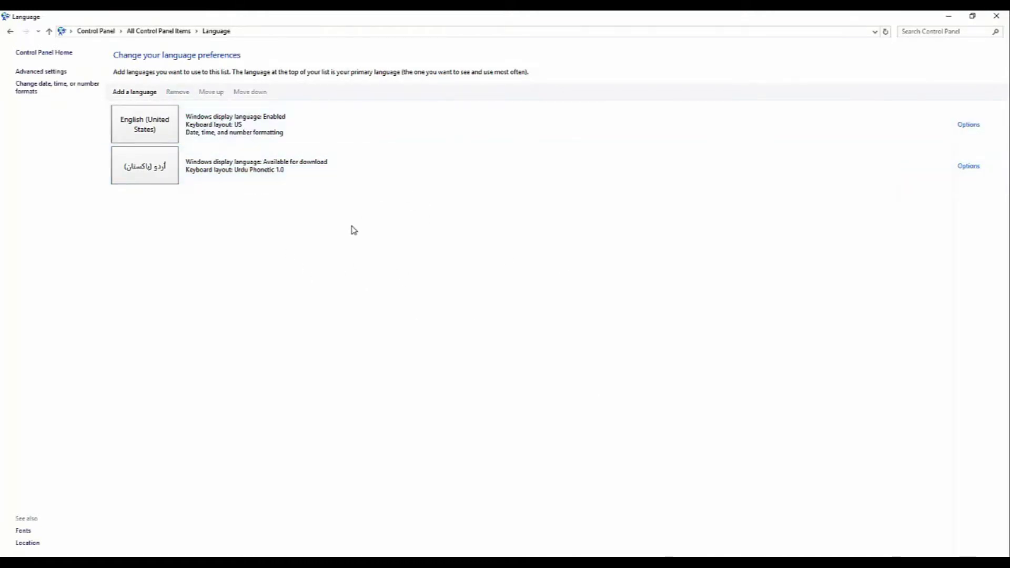
Close the Language settings and bring CorelDRAW's Untitled-1 drawing forward
{"action": "left_click", "coordinate": [996, 16]}
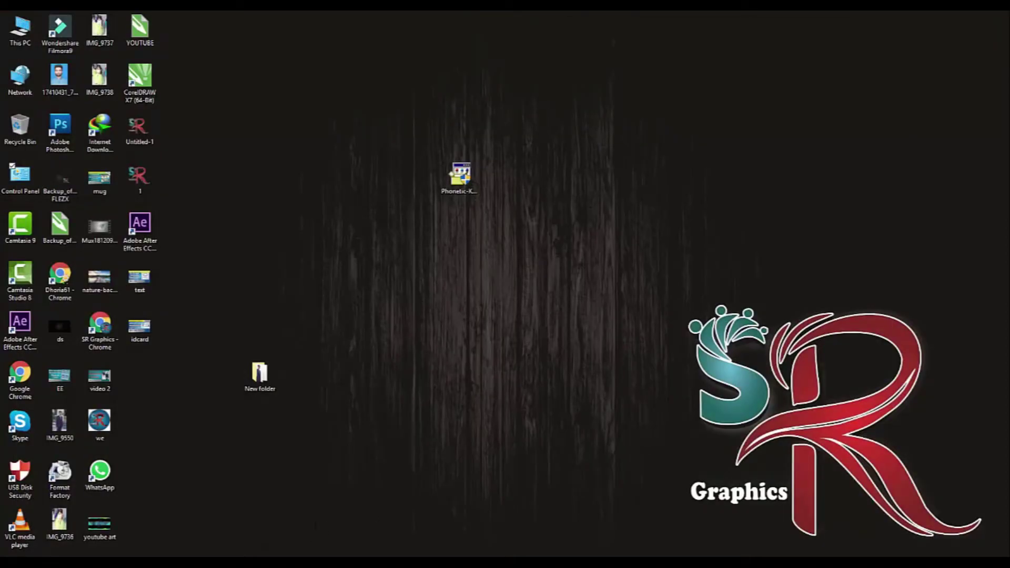
{"action": "mouse_move", "coordinate": [128, 548]}
{"action": "left_click", "coordinate": [115, 529]}
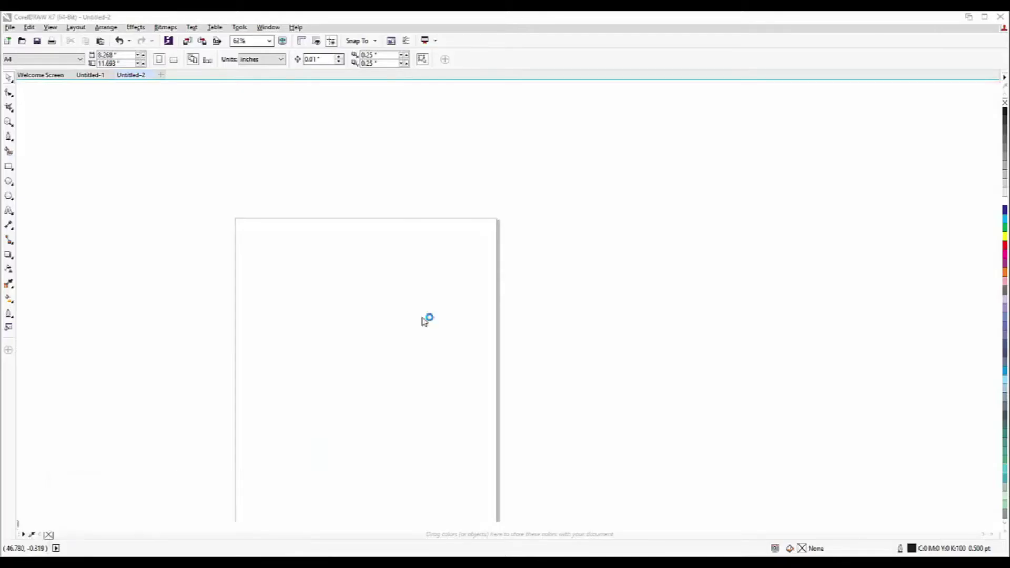
Zoom in and start an Arial 24 pt text entry near the page centre
{"action": "scroll", "coordinate": [437, 310], "scroll_direction": "down", "scroll_amount": 2}
{"action": "scroll", "coordinate": [417, 326], "scroll_direction": "up", "scroll_amount": 1}
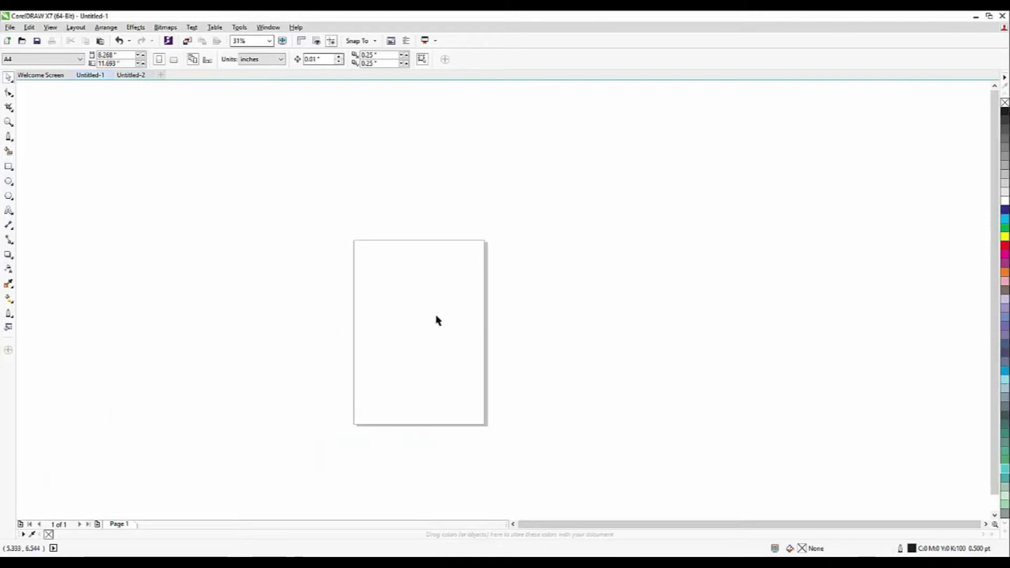
{"action": "scroll", "coordinate": [410, 282], "scroll_direction": "up", "scroll_amount": 2}
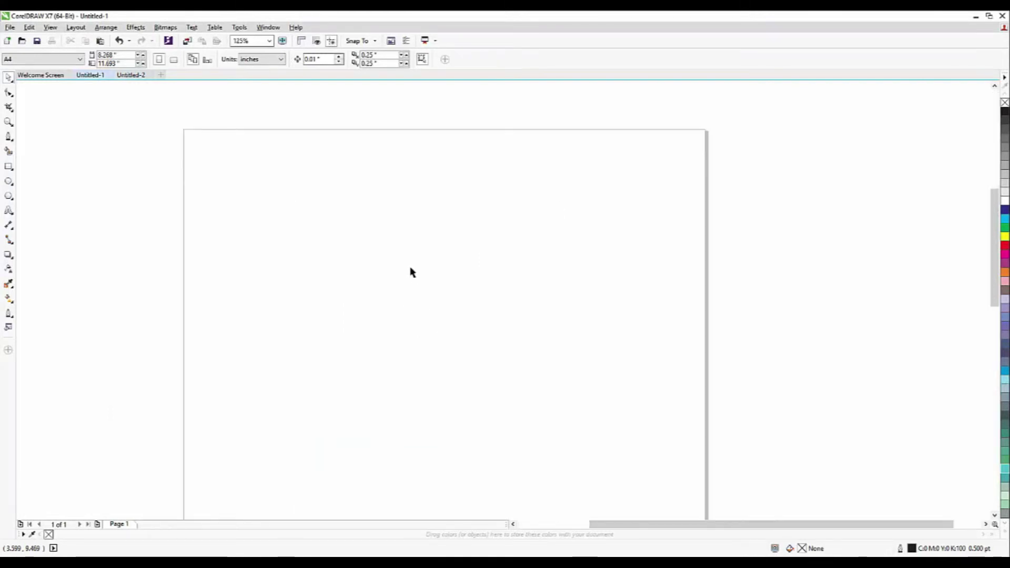
{"action": "left_click", "coordinate": [9, 212]}
{"action": "left_click", "coordinate": [481, 322]}
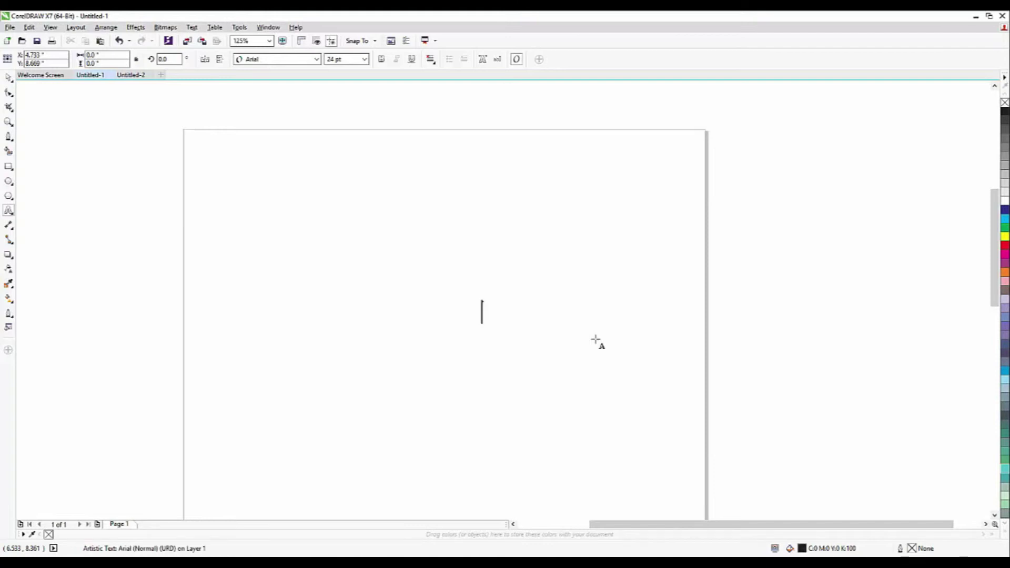
Type the short Urdu name phonetically in Arial and finish the text object
{"action": "type", "text": "سلیامن"}
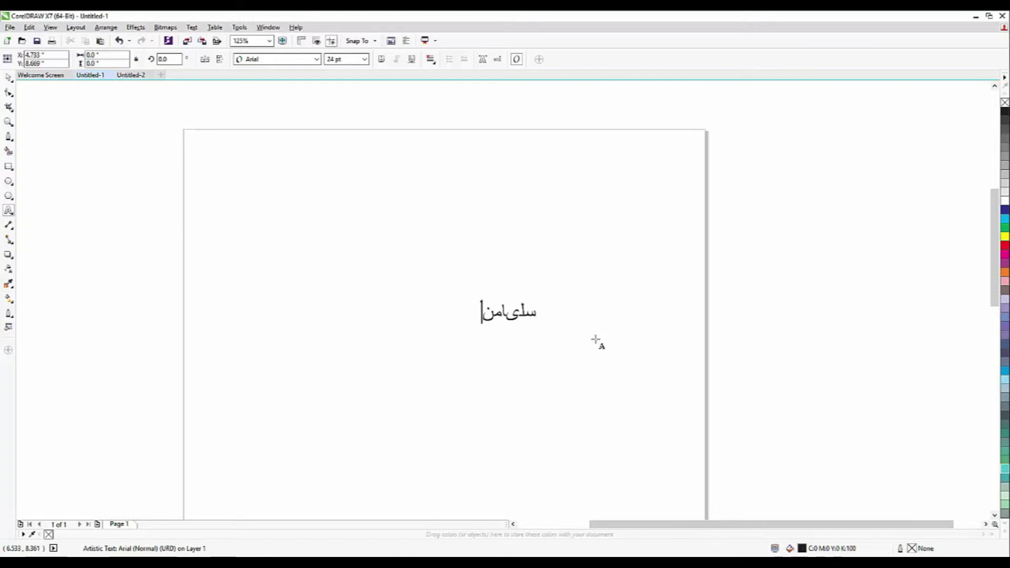
{"action": "key", "text": "ctrl+space"}
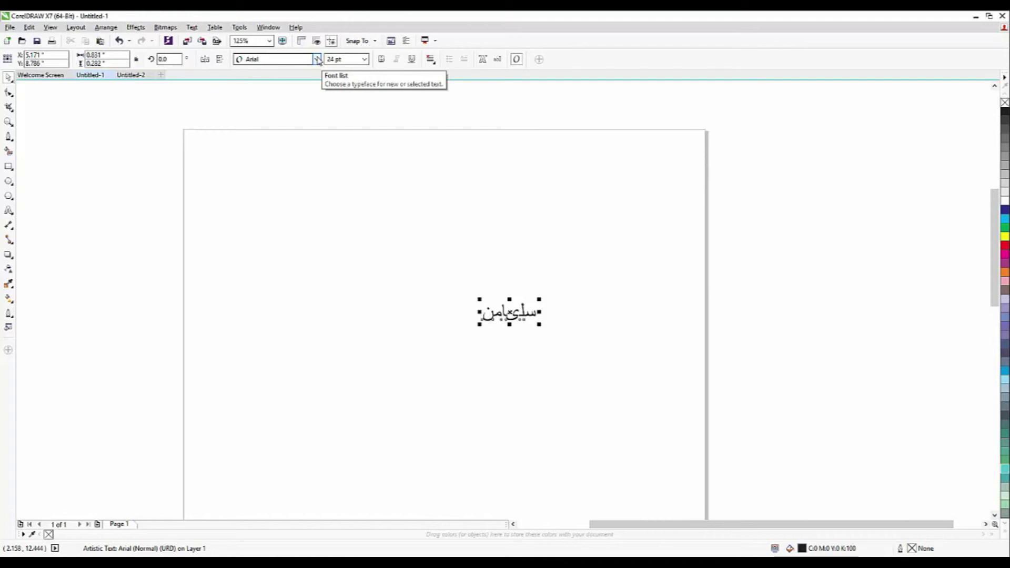
Change the Urdu text's font to Bombay Black Unicode
{"action": "left_click", "coordinate": [318, 60]}
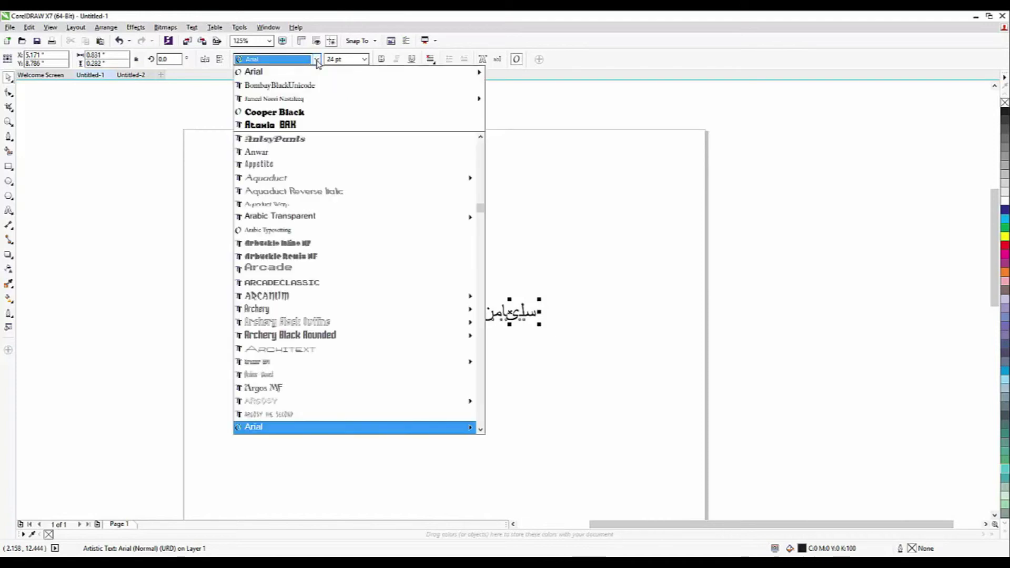
{"action": "mouse_move", "coordinate": [273, 104]}
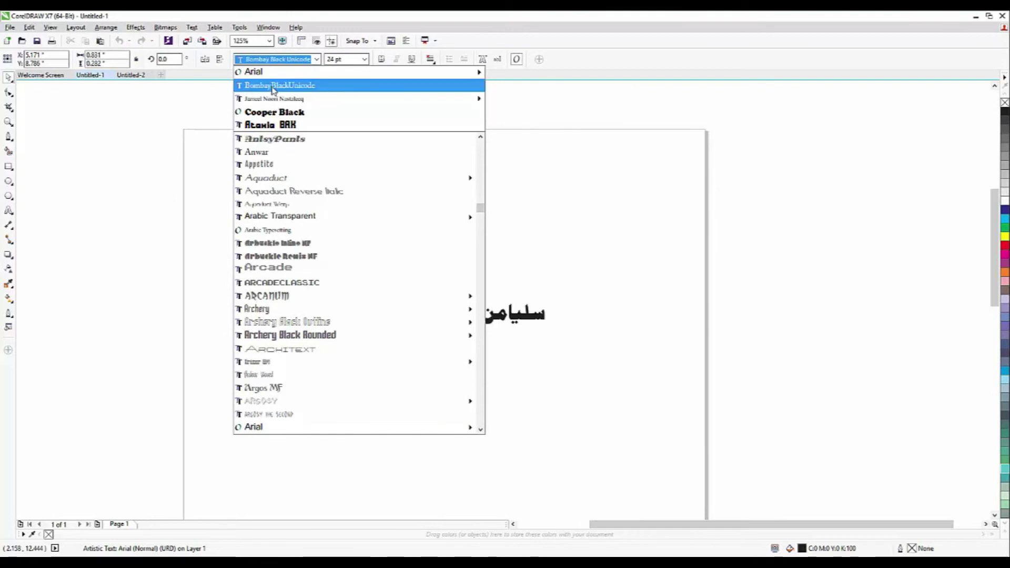
{"action": "left_click", "coordinate": [273, 91]}
{"action": "scroll", "coordinate": [518, 314], "scroll_direction": "up", "scroll_amount": 4}
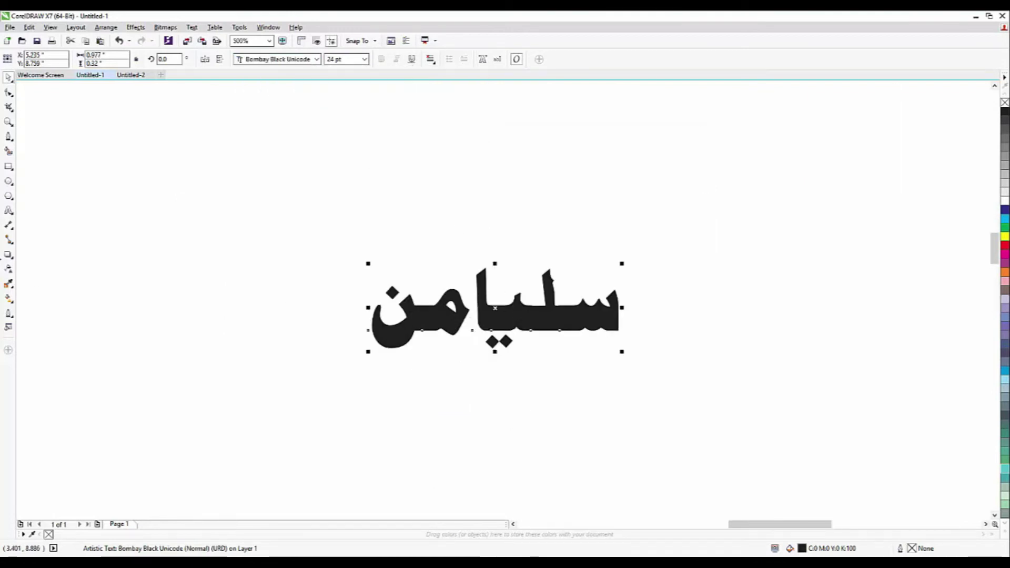
Correct the text to the full three-word Urdu name, then return to the Pick tool
{"action": "left_click", "coordinate": [8, 211]}
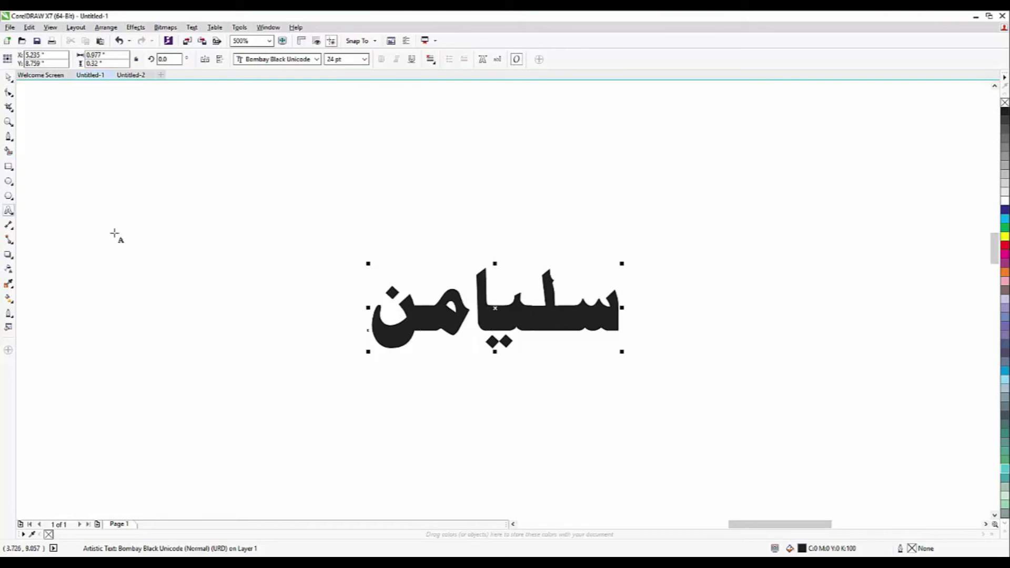
{"action": "key", "text": "BackSpace"}
{"action": "key", "text": "BackSpace"}
{"action": "key", "text": "BackSpace"}
{"action": "key", "text": "BackSpace"}
{"action": "key", "text": "BackSpace"}
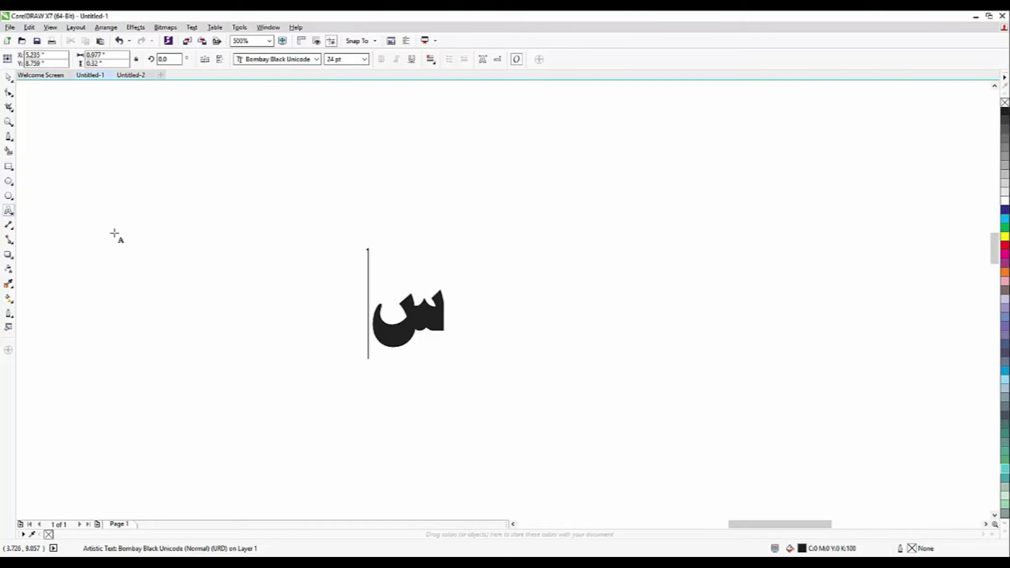
{"action": "key", "text": "BackSpace"}
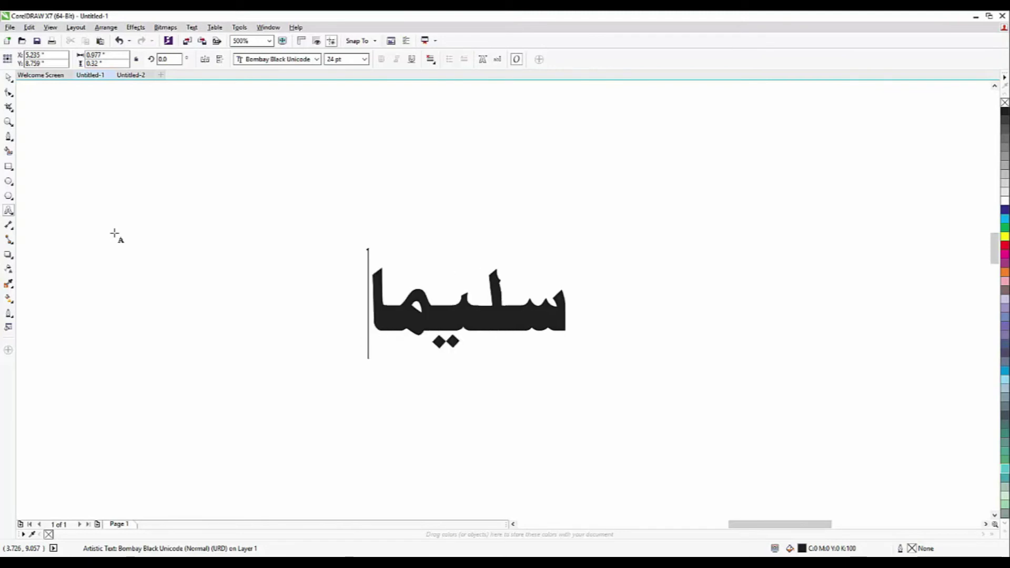
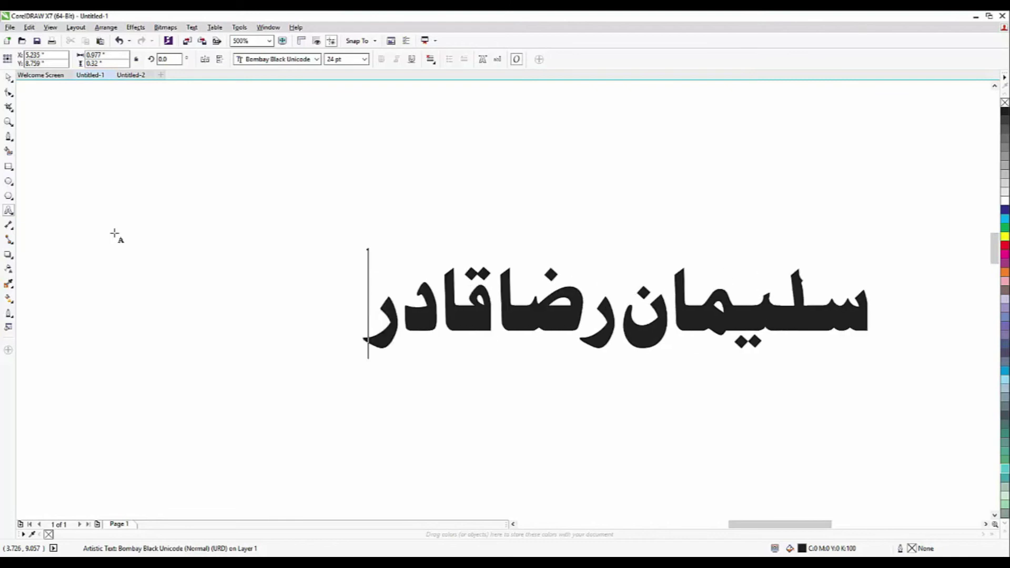
{"action": "key", "text": "Escape"}
{"action": "left_click", "coordinate": [9, 77]}
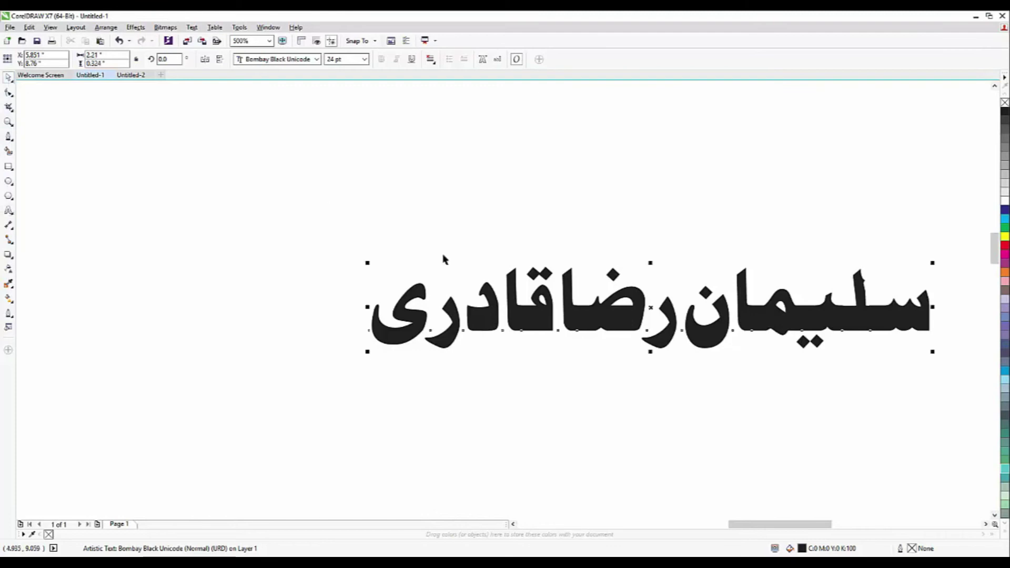
Scale the Bombay Black Unicode name up to about 125 pt, spanning past the page width
{"action": "scroll", "coordinate": [521, 288], "scroll_direction": "down", "scroll_amount": 2}
{"action": "key", "text": "Delete"}
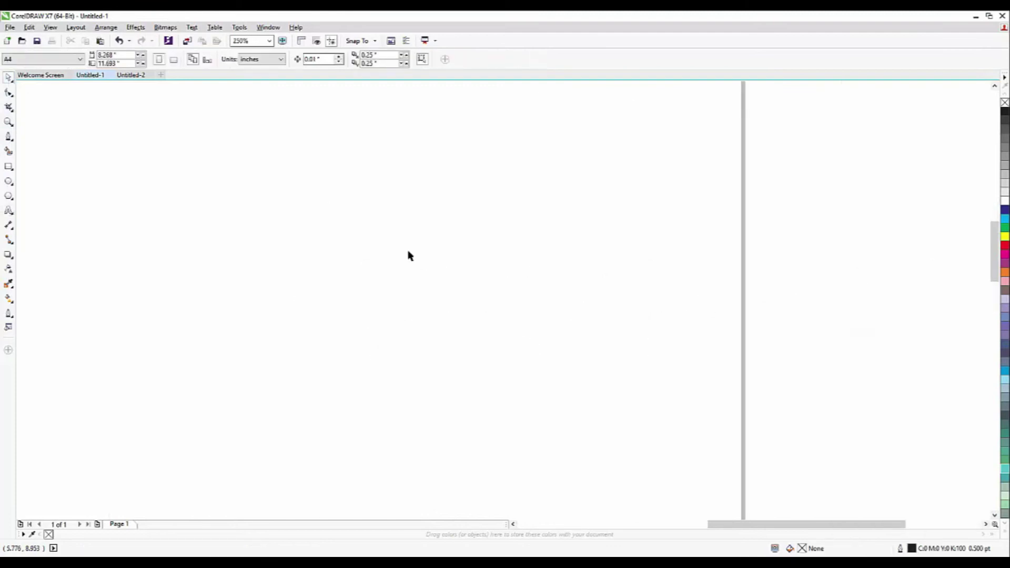
{"action": "scroll", "coordinate": [430, 318], "scroll_direction": "down", "scroll_amount": 4}
{"action": "key", "text": "ctrl+z"}
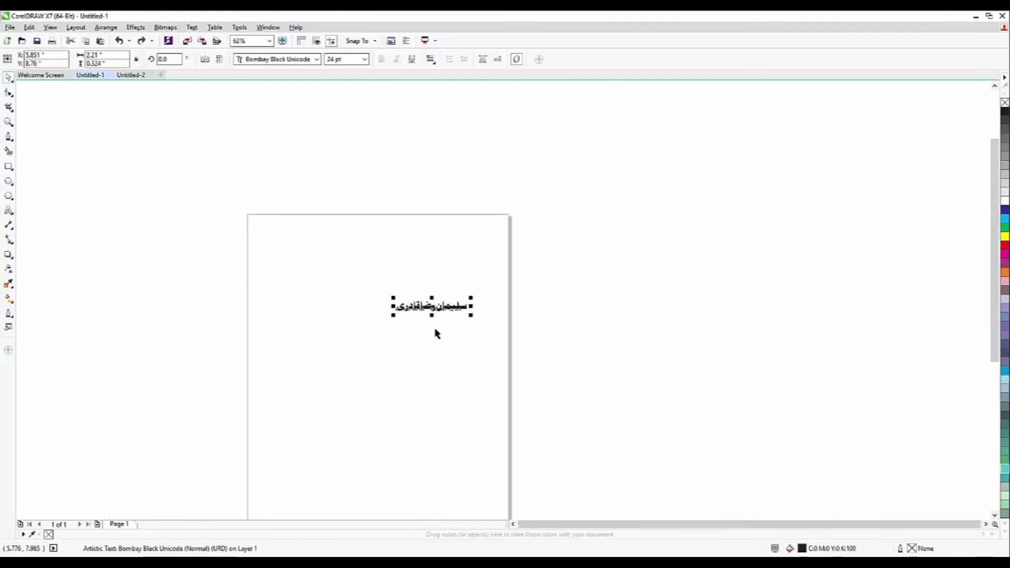
{"action": "left_click_drag", "start_coordinate": [472, 297], "coordinate": [615, 235]}
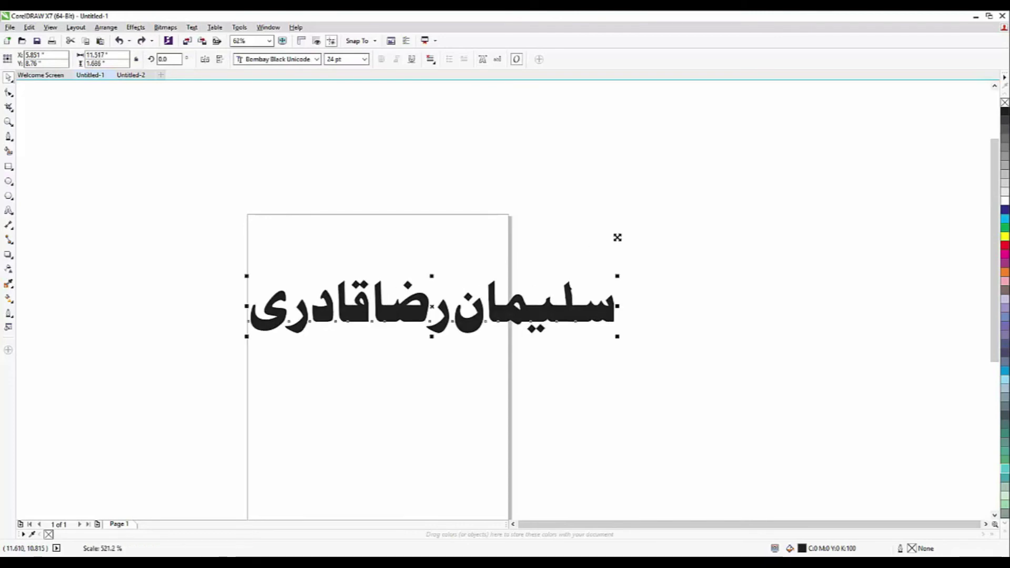
{"action": "left_click", "coordinate": [516, 225]}
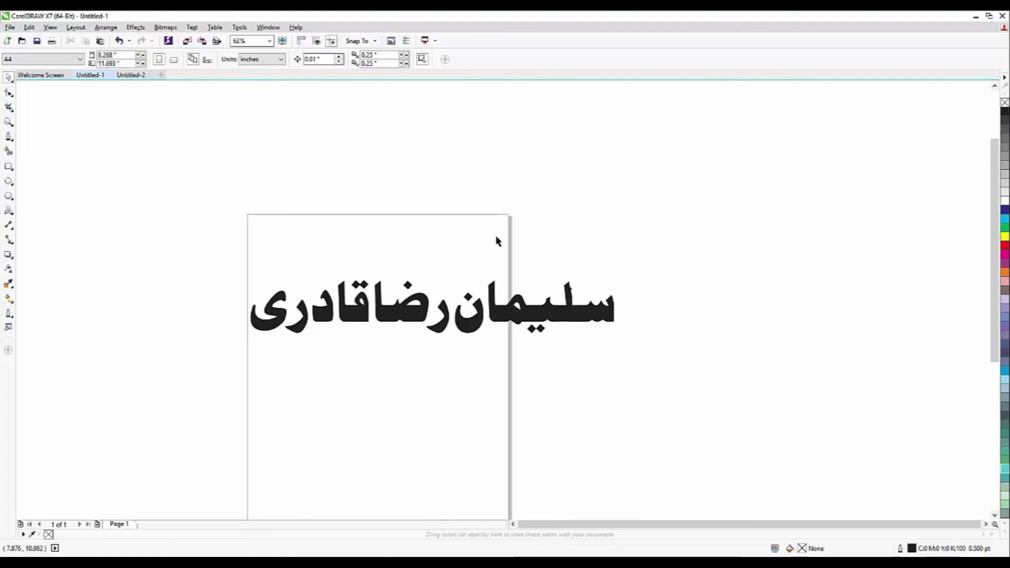
{"action": "left_click", "coordinate": [514, 308]}
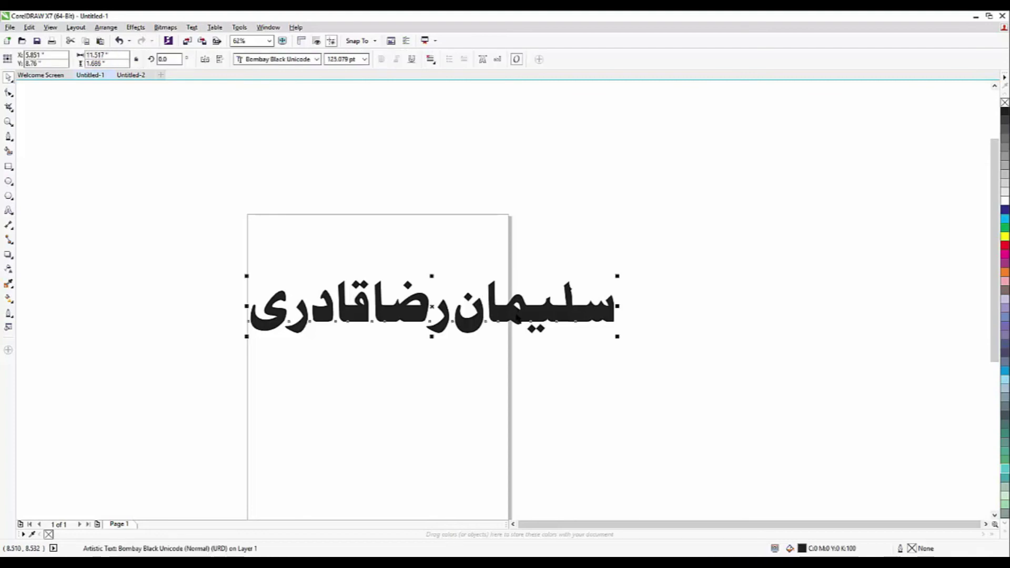